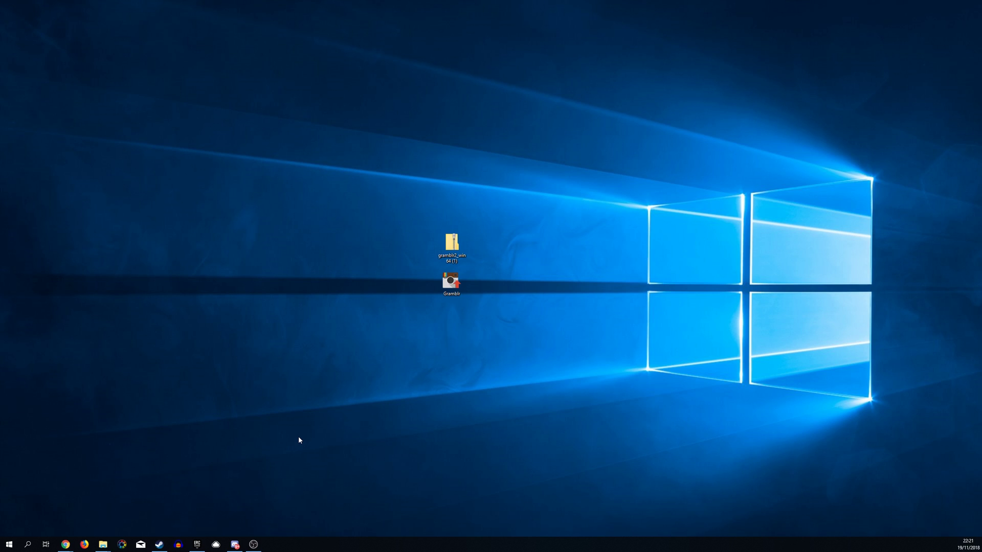
- Switch to Chrome and view the Gramblr uploader download page
click(65, 544)
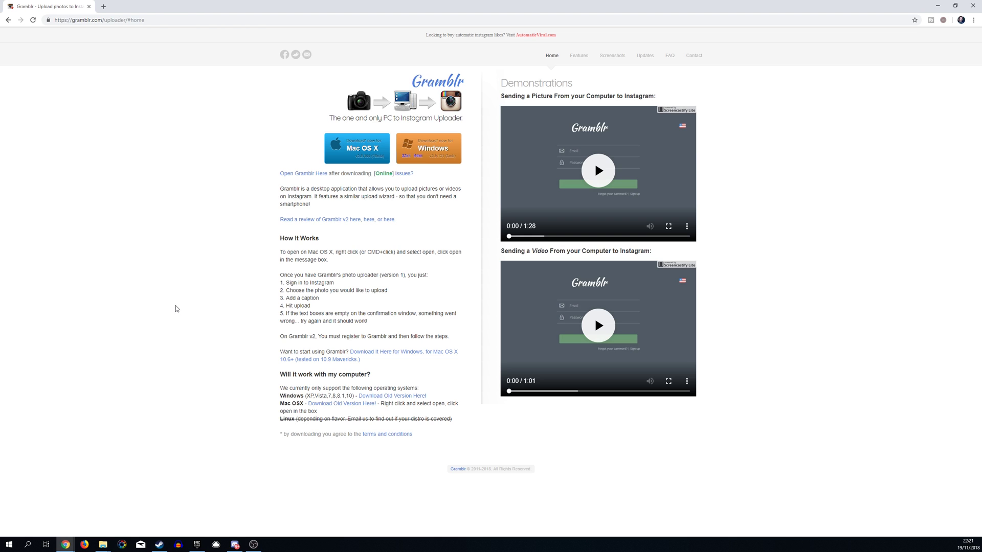
click(154, 20)
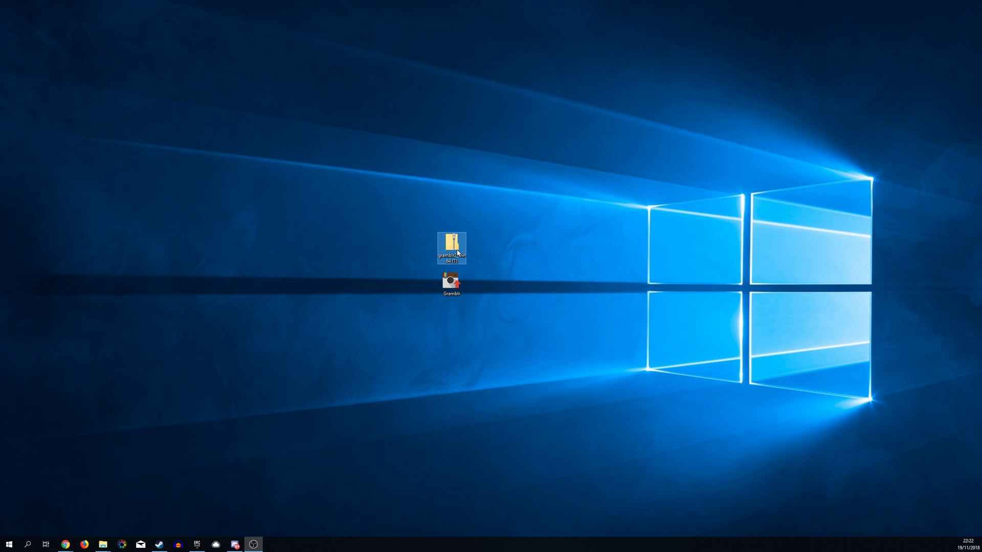
- Launch Gramblr from the desktop and switch from the sign-up form to the login form
click(457, 251)
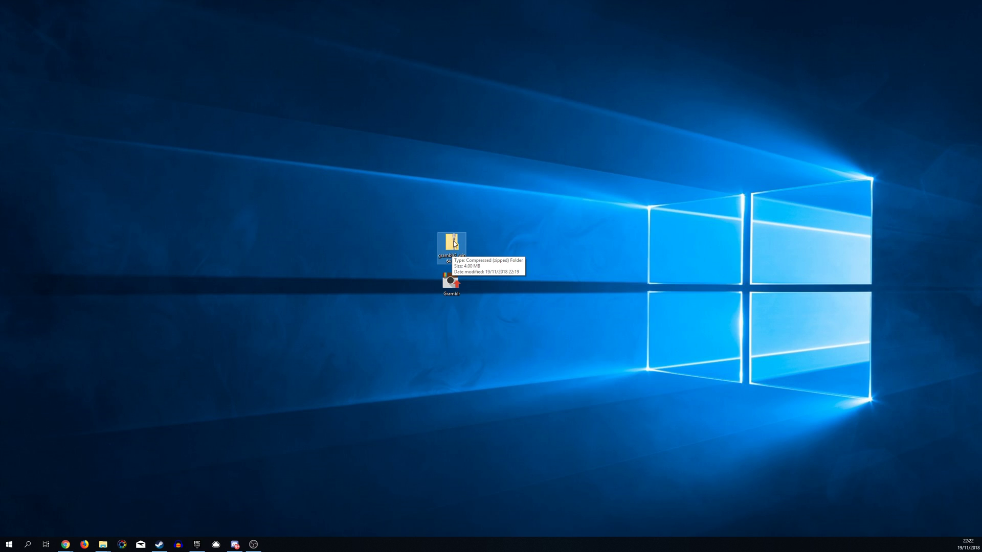
click(457, 283)
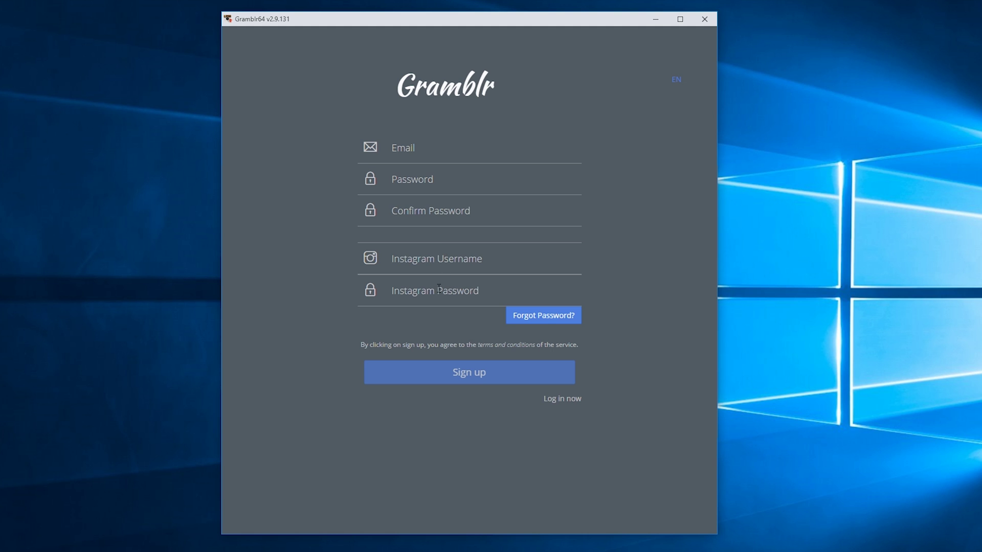
click(573, 400)
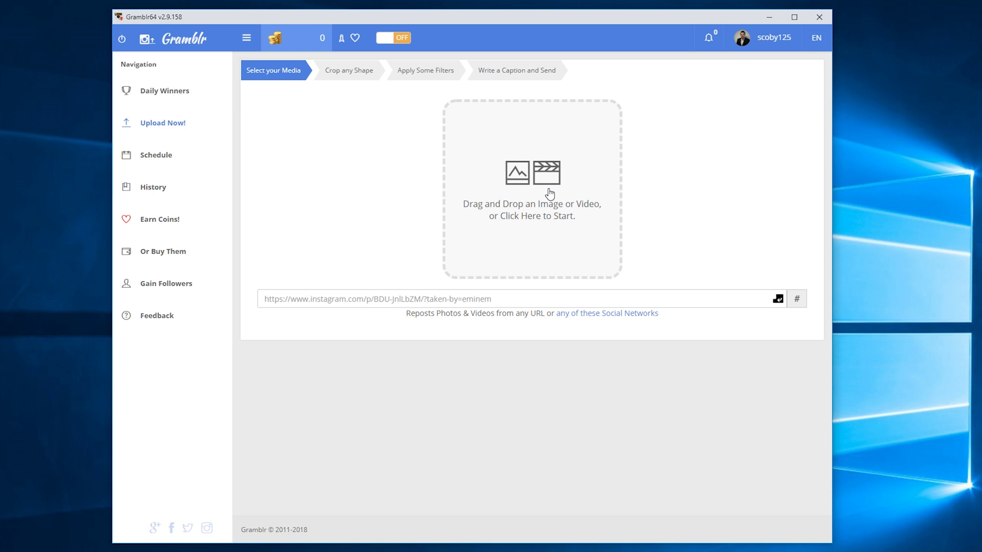
- Add the selected screen recording from the Videos folder to Gramblr's media upload area
key(alt+Tab)
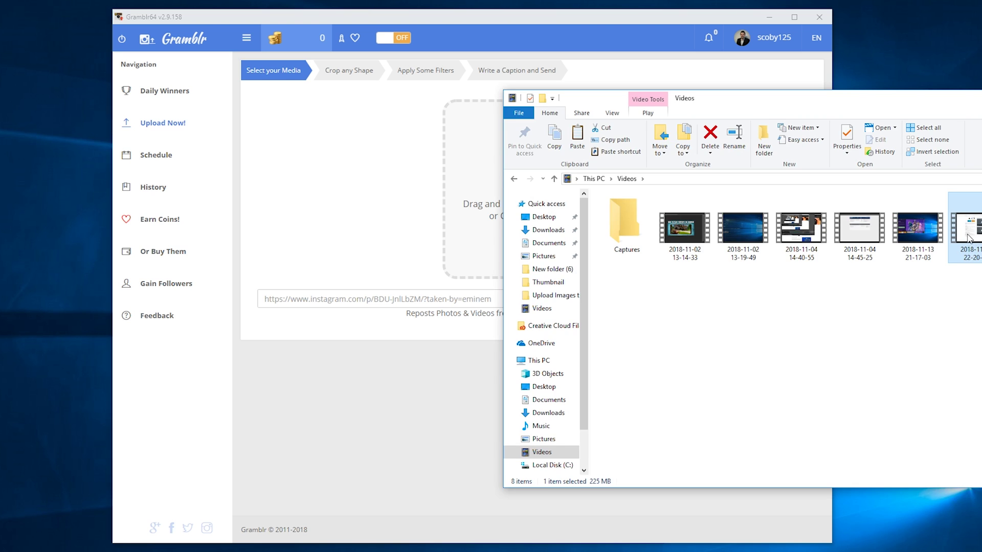
drag(970, 232, 480, 199)
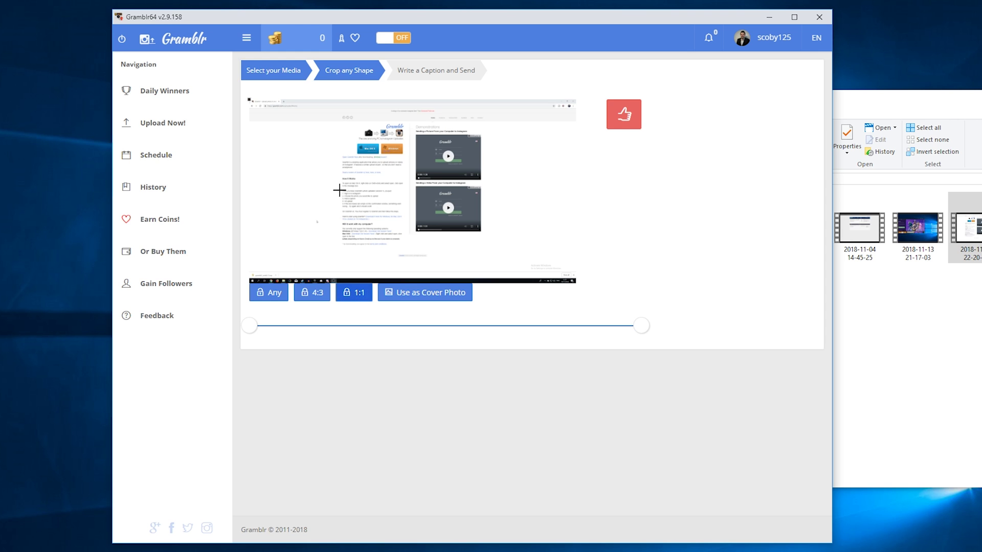
- Crop the video to a full-height 1:1 square around the web page's central content
drag(322, 118, 501, 237)
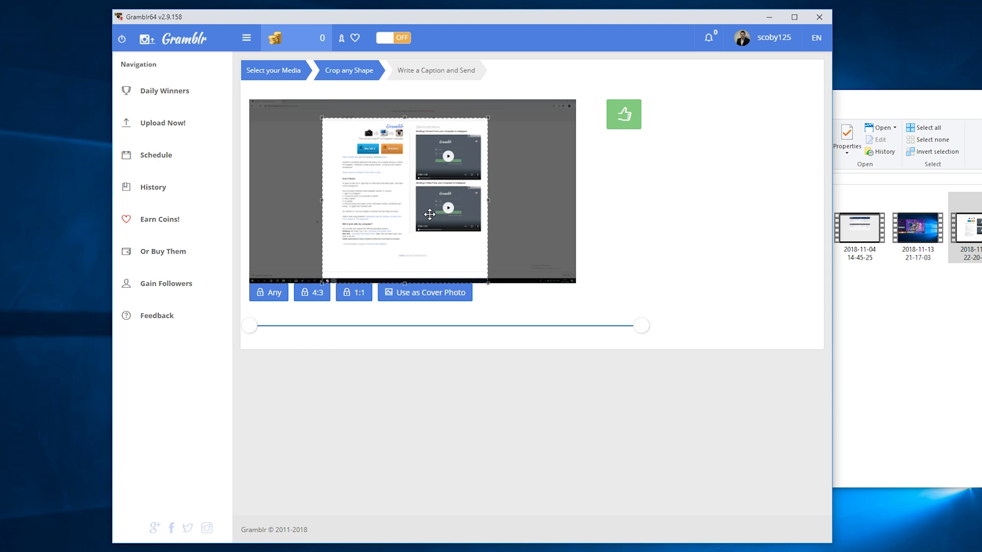
drag(429, 213, 404, 212)
drag(445, 177, 424, 199)
drag(442, 119, 461, 100)
drag(379, 156, 417, 155)
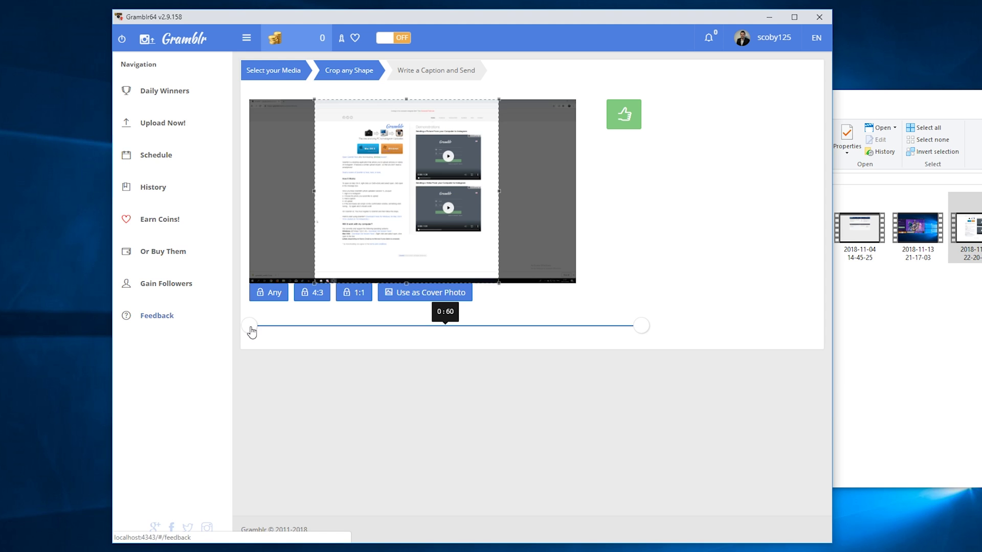
- Trim both ends of the video to leave about 14 seconds from its middle, and accept the crop and trim
drag(254, 333, 381, 337)
drag(642, 327, 484, 329)
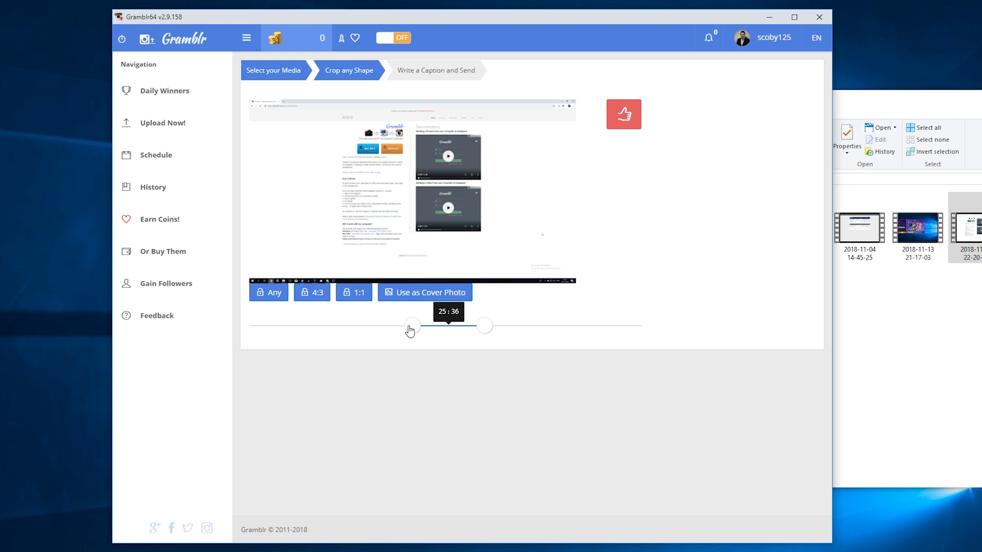
click(393, 329)
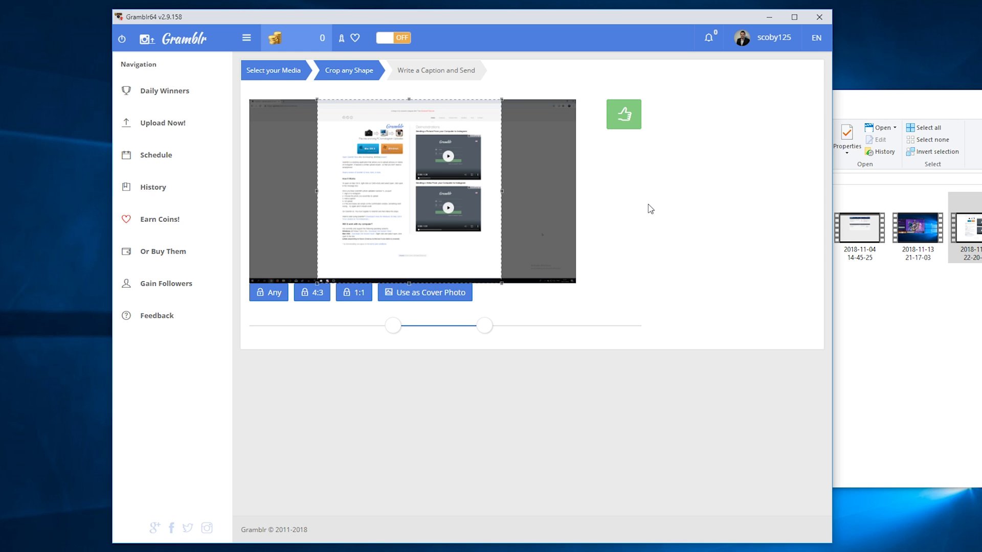
click(625, 115)
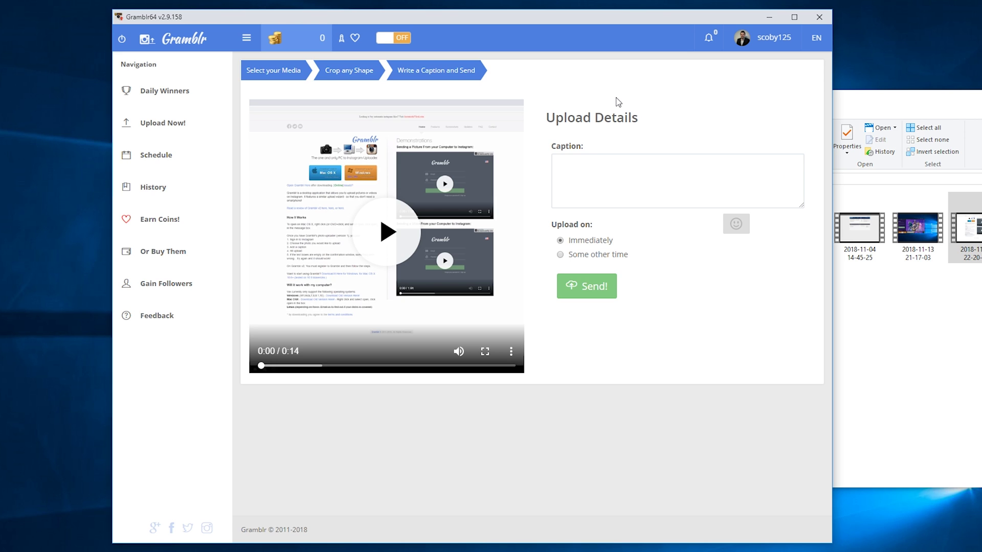
- Enter the caption "hgfddfghd" and look through the emoji picker without adding an emoji
click(603, 175)
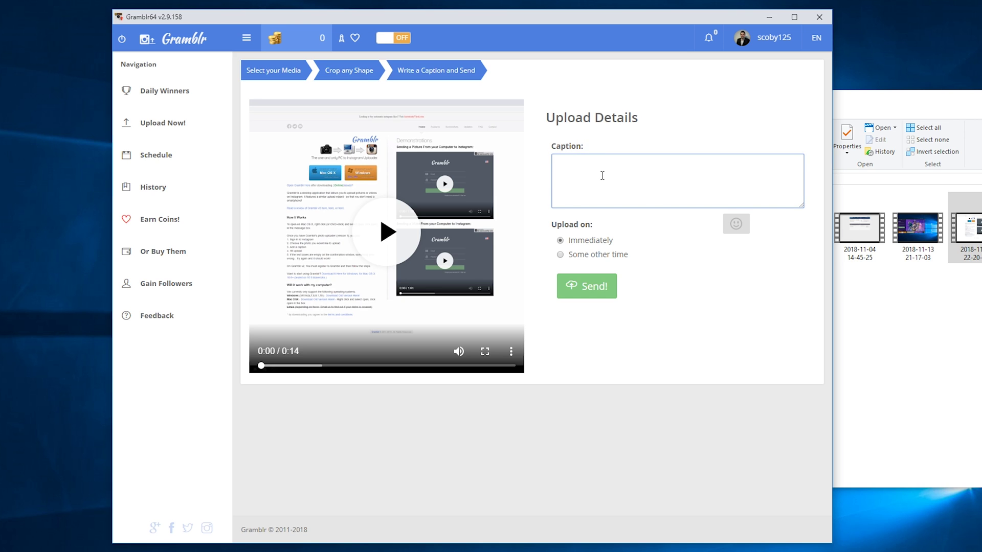
text(hgfddfghd)
click(736, 223)
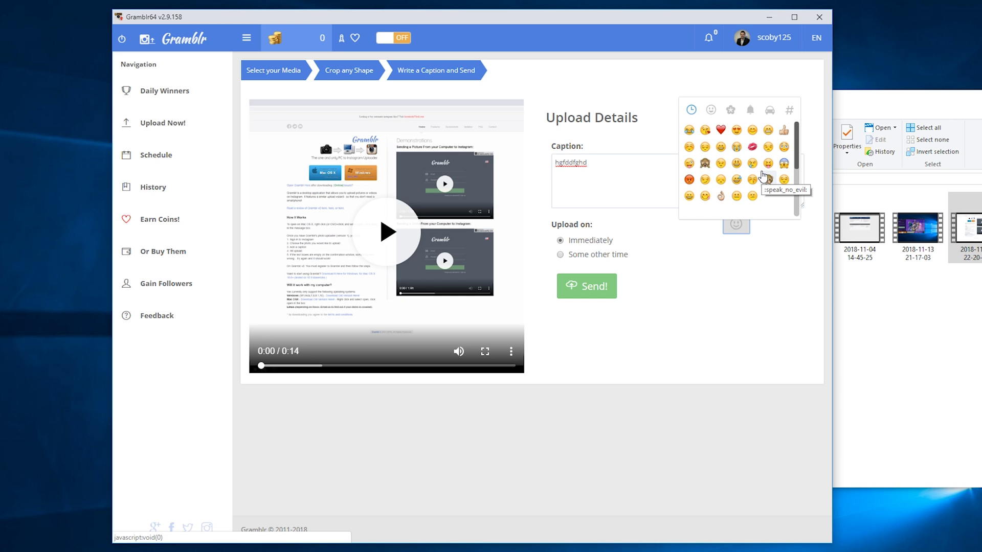
click(748, 257)
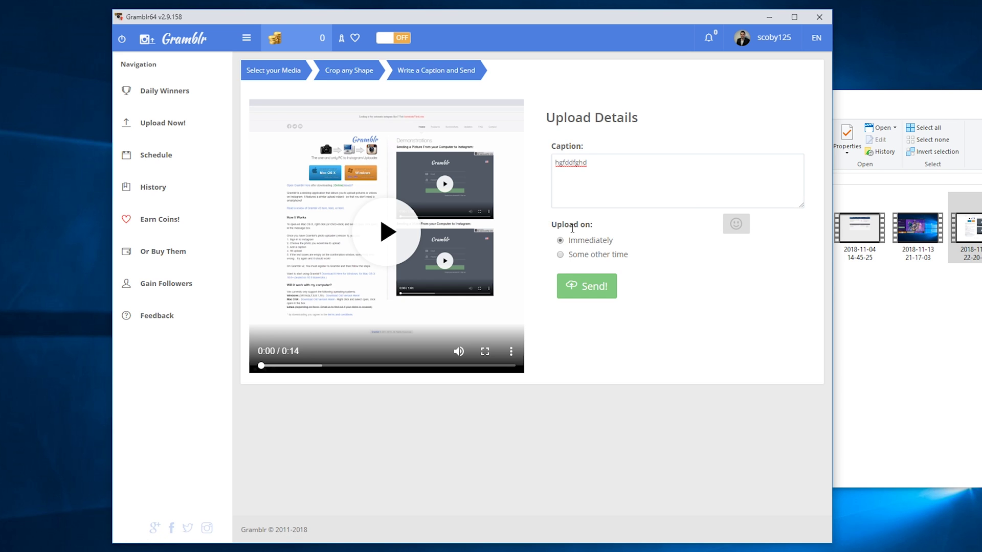
- Check the option to upload at some other time, set the upload back to Immediately, and send the video
drag(570, 227, 637, 233)
click(579, 257)
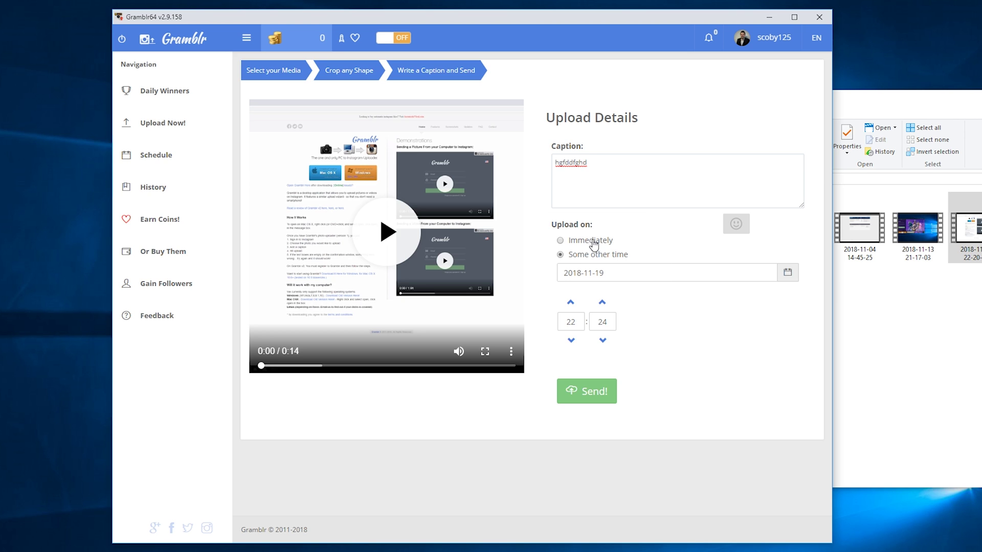
click(576, 241)
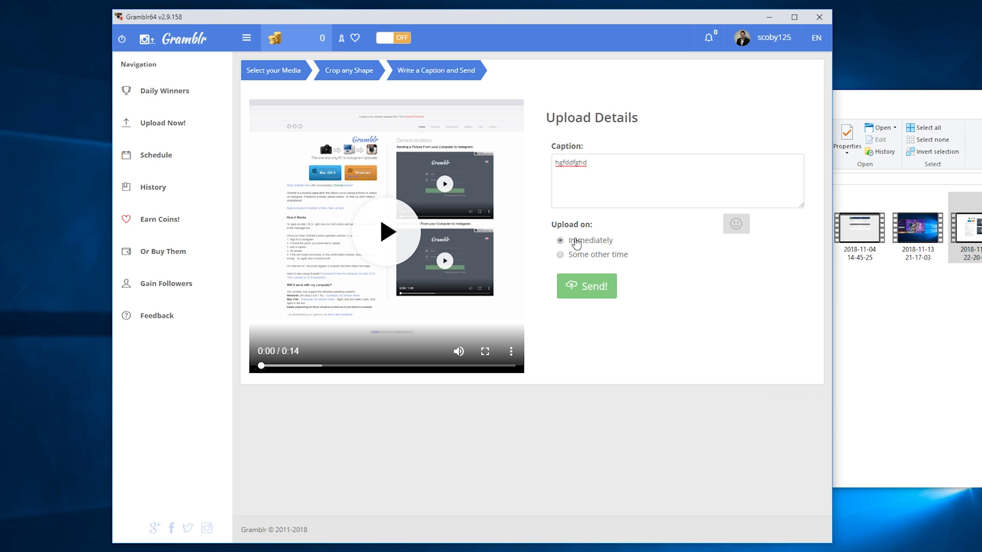
click(585, 289)
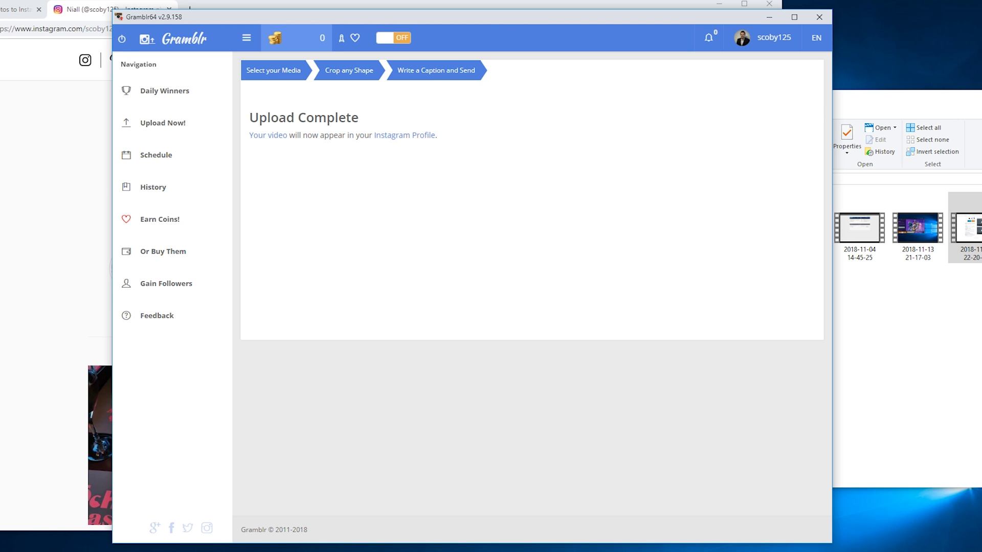
- Refresh the Instagram profile in Chrome and open the newest post to check its video and caption
click(10, 222)
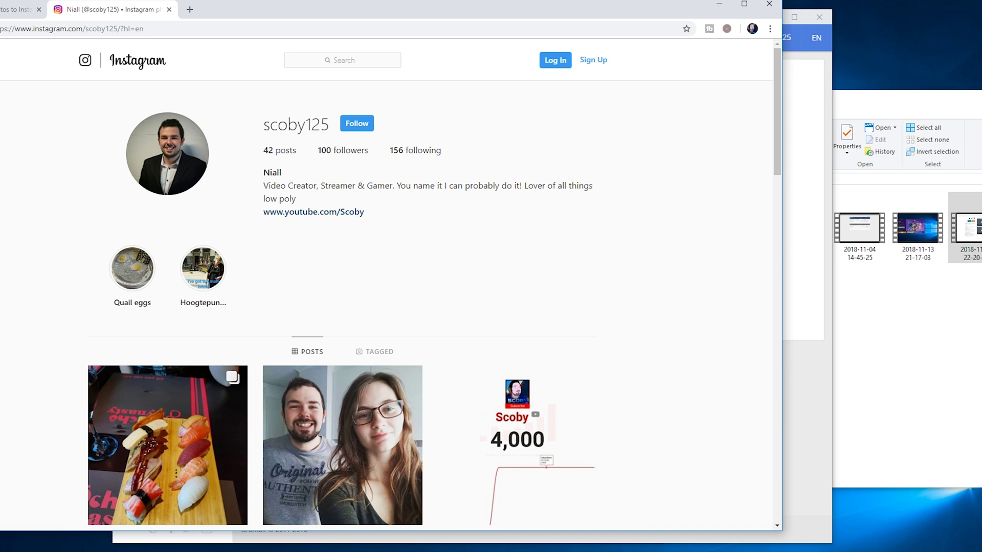
key(F5)
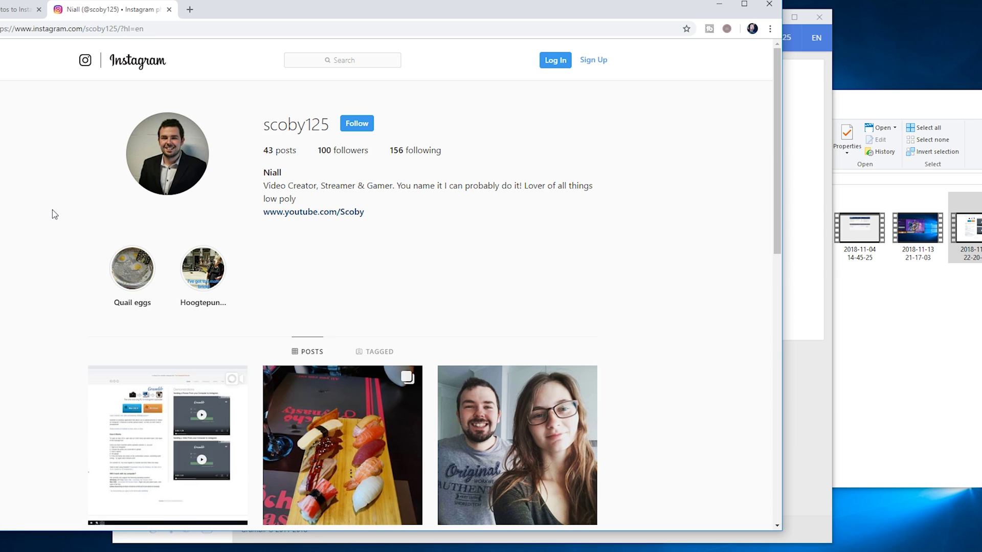
scroll(92, 381, down, 1)
click(146, 383)
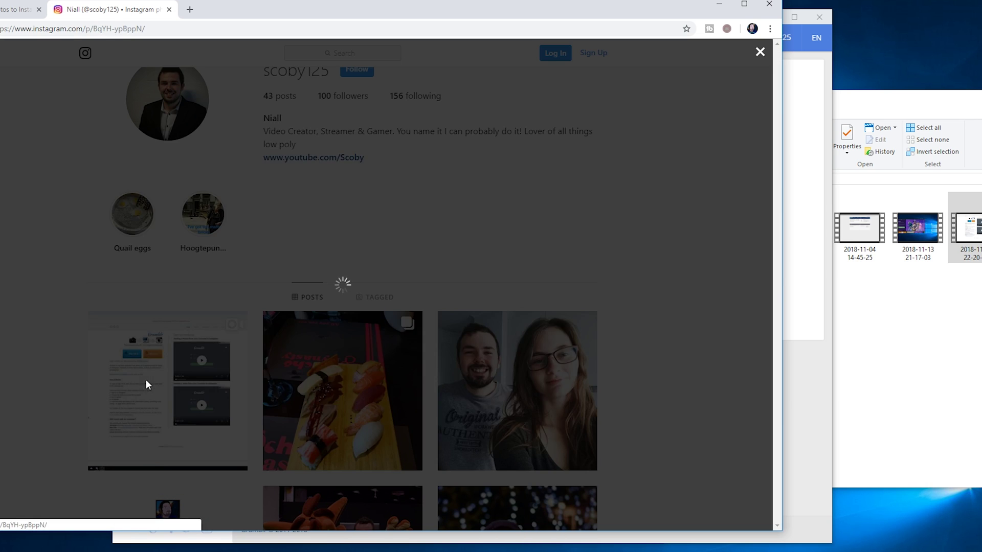
click(285, 328)
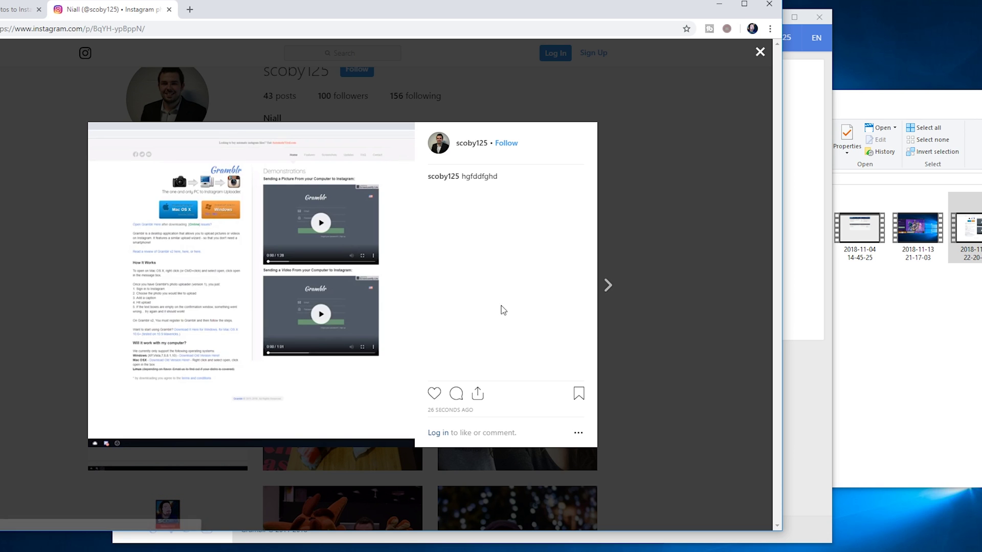
drag(497, 176, 461, 176)
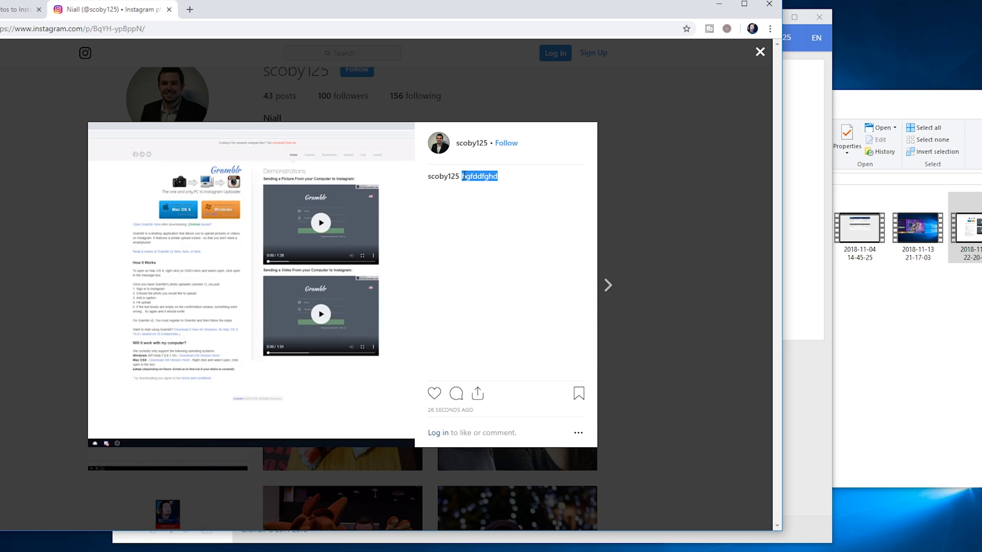
click(495, 196)
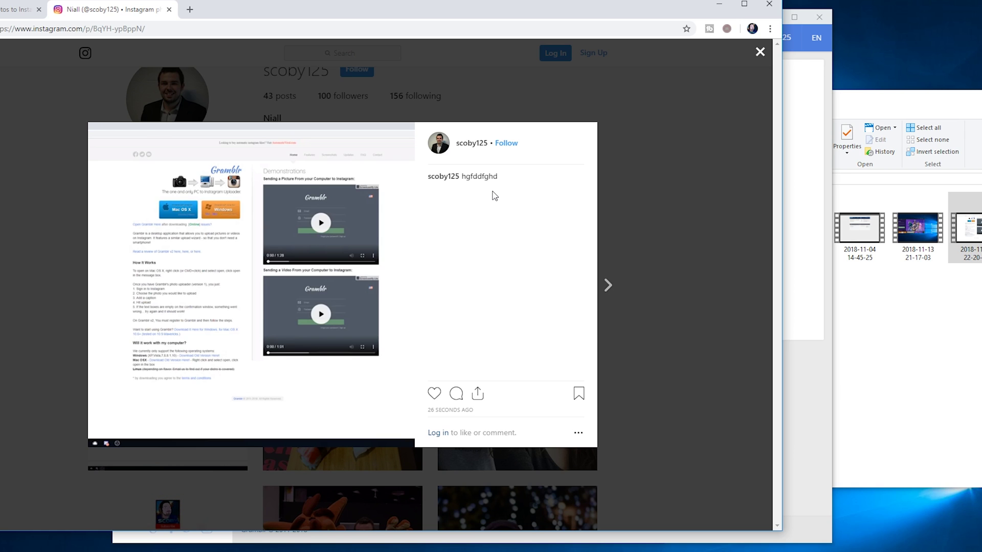